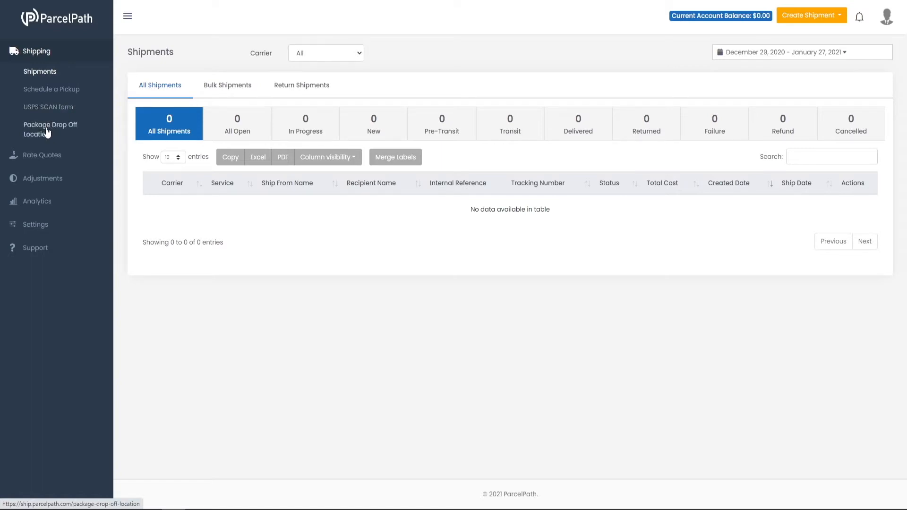
Step: Open the quick rate quote form and check which carriers can be chosen for the quote
click(819, 19)
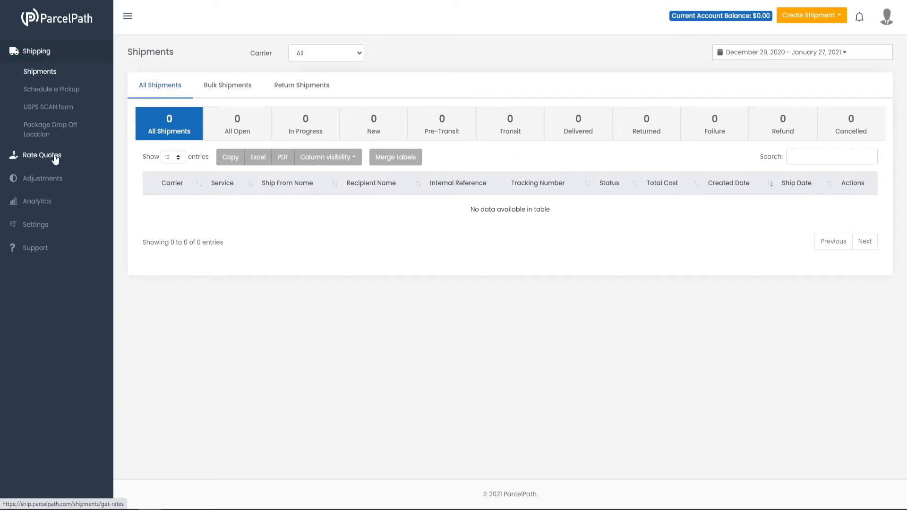
click(56, 159)
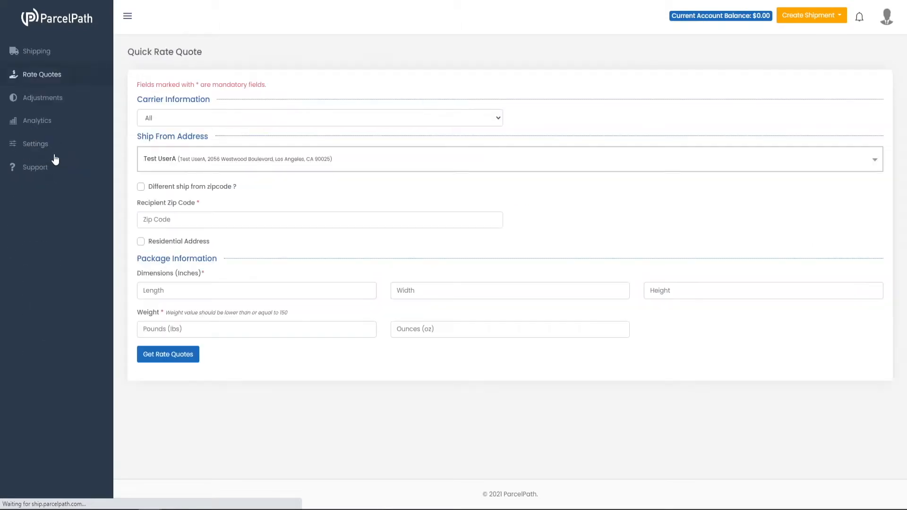
click(152, 117)
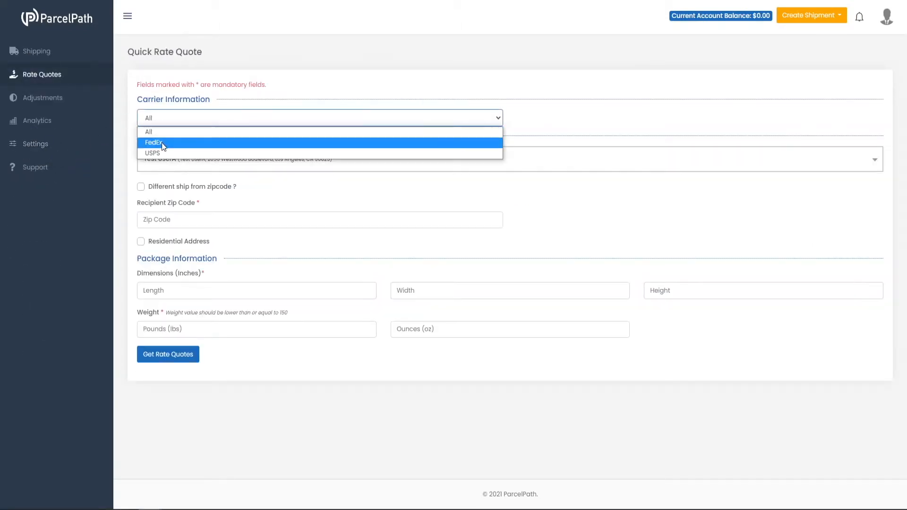
click(196, 84)
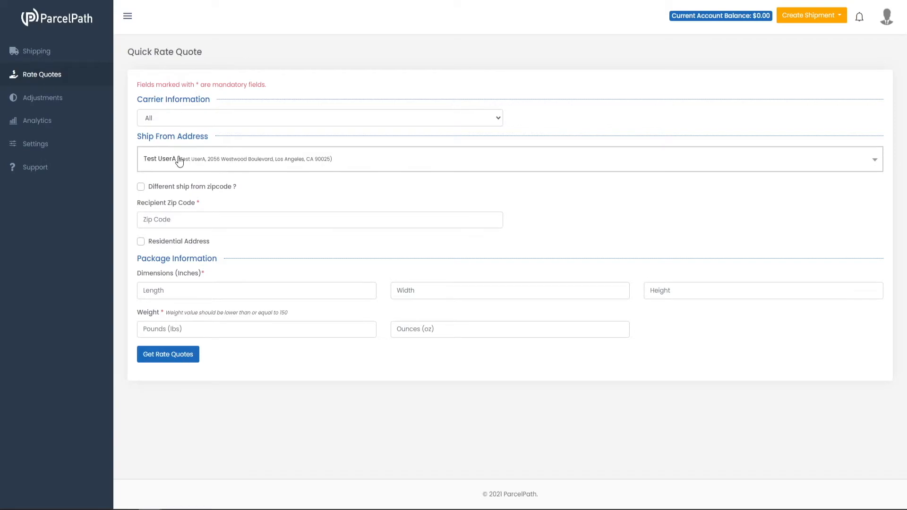
Step: Check the ship-from address choices and the option for a different ship-from zip code
click(193, 162)
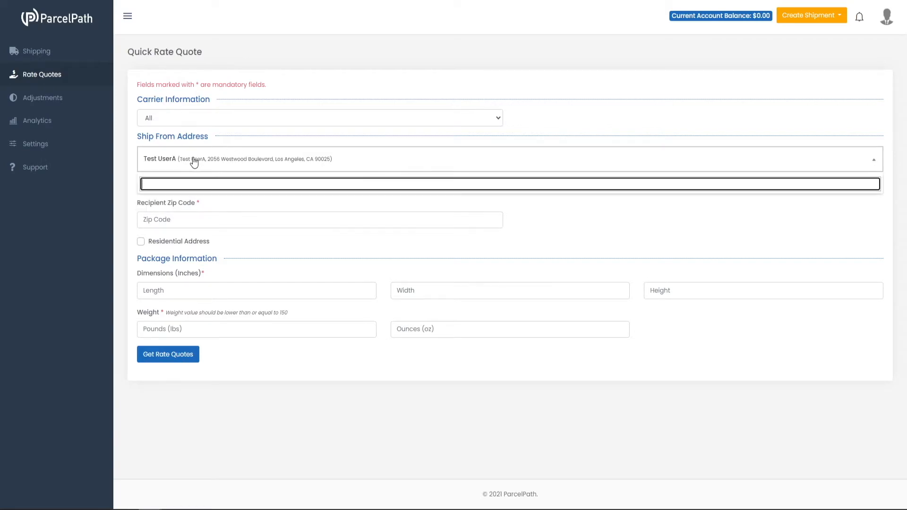
click(185, 161)
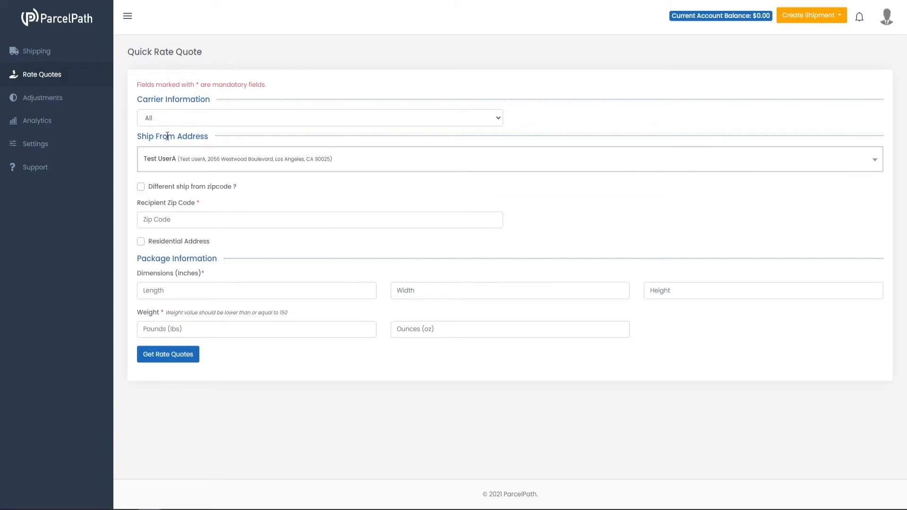
click(42, 147)
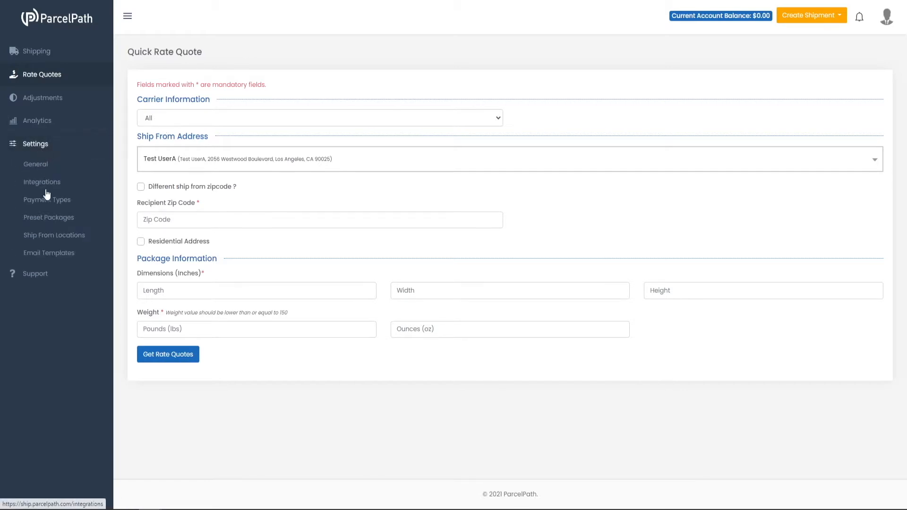
click(171, 167)
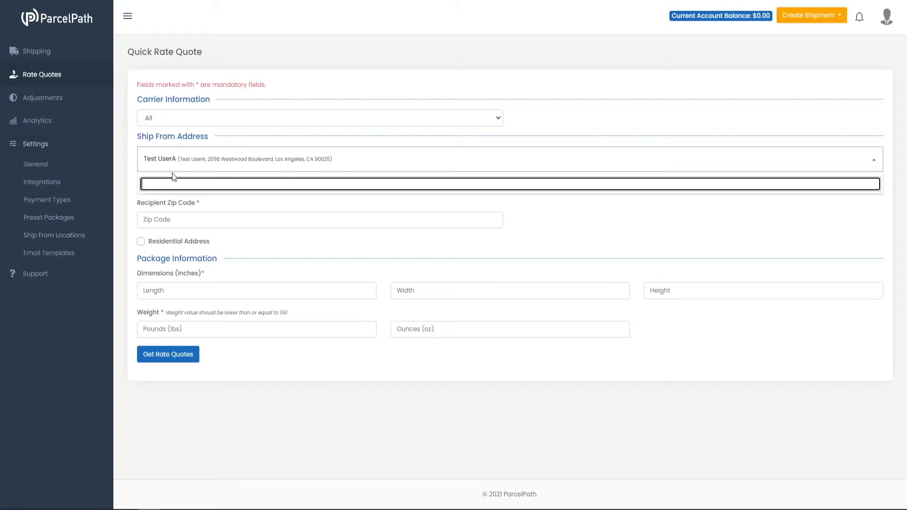
click(165, 161)
click(142, 187)
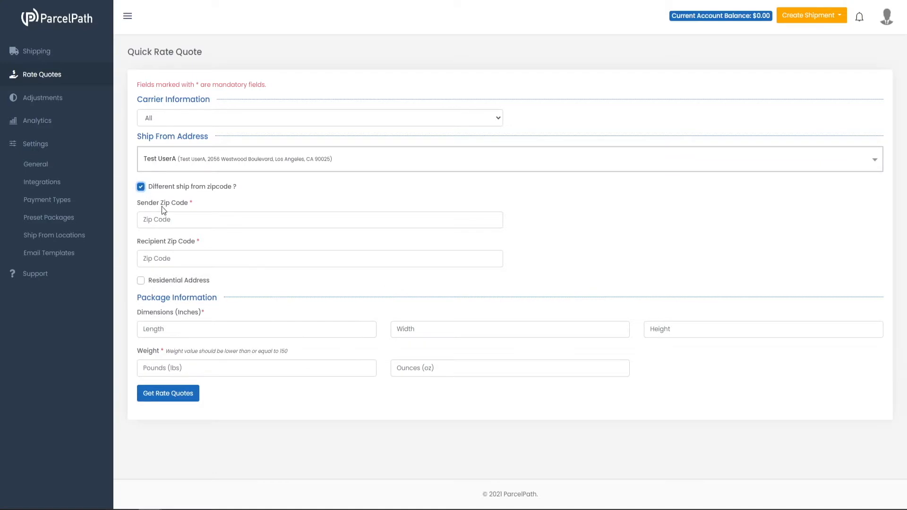
click(141, 187)
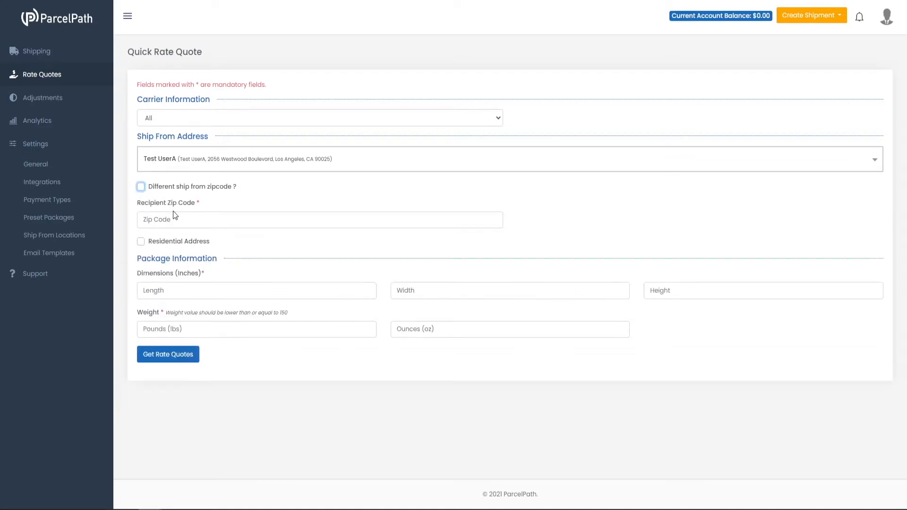
Step: Set the recipient zip code to 10001 and mark the destination as a residential address
click(178, 221)
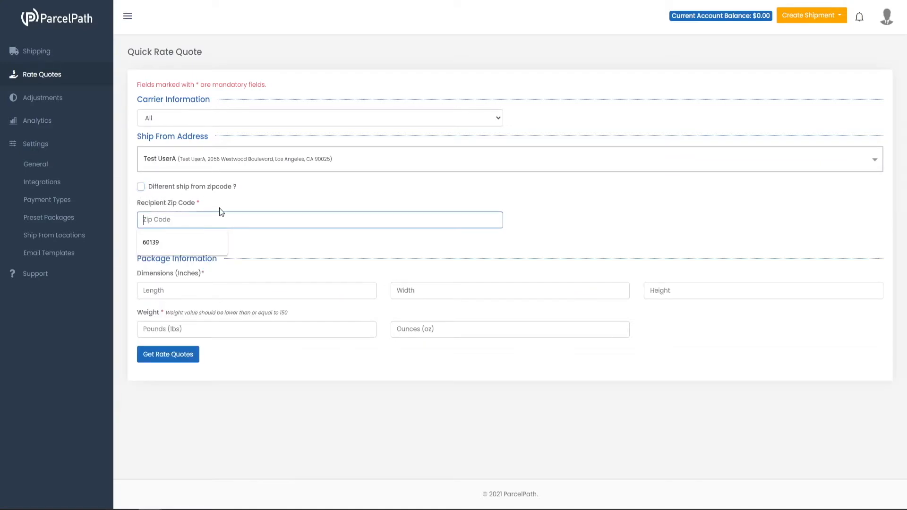
text(10001)
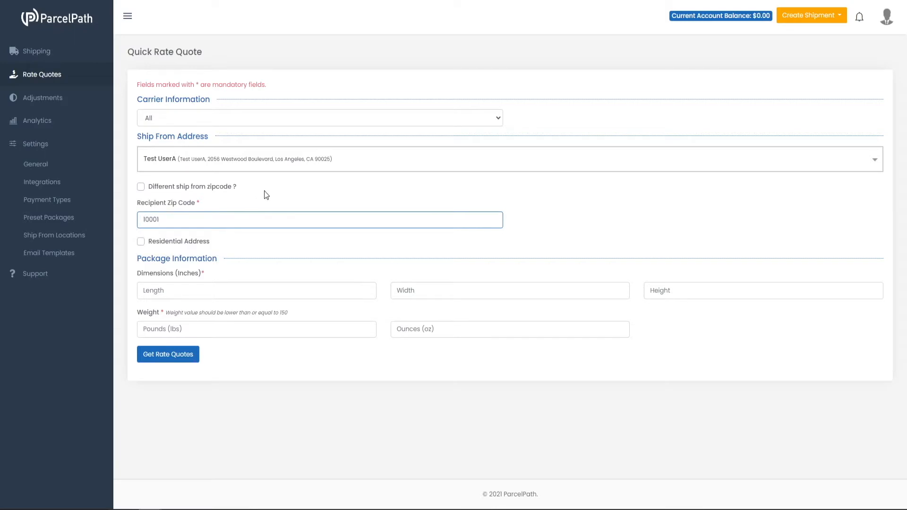
click(140, 242)
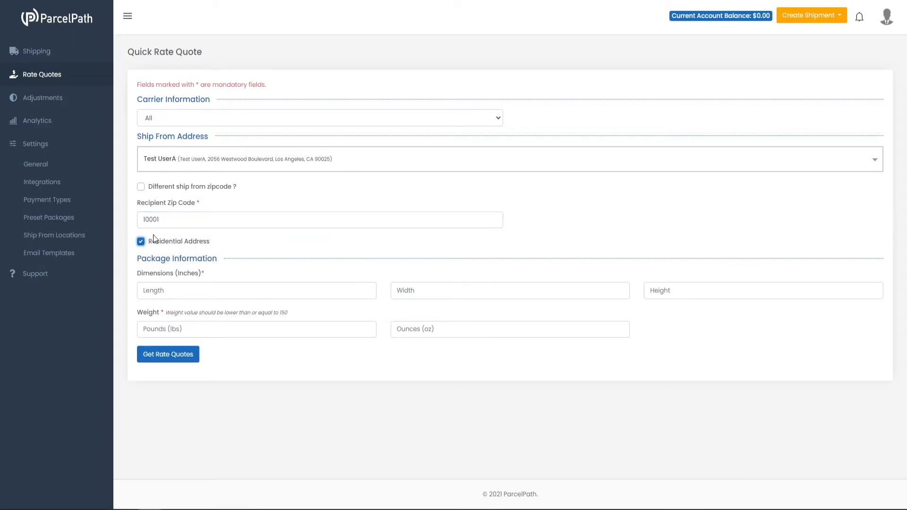
Step: Set the package's length, width and height to 10 inches each in the rate quote
click(198, 293)
text(10)
key(Tab)
text(10)
key(Tab)
text(10)
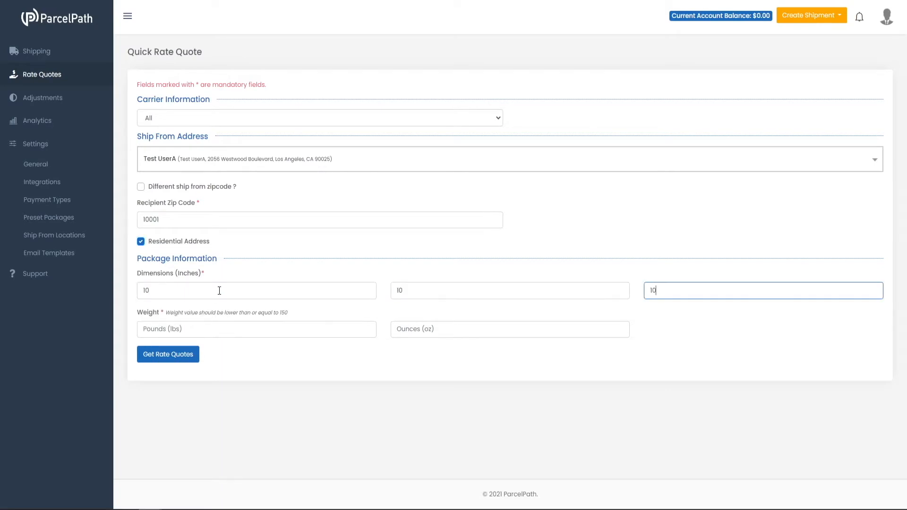
Step: Set the package weight to 25 pounds and request the rate quotes
click(182, 329)
text(25)
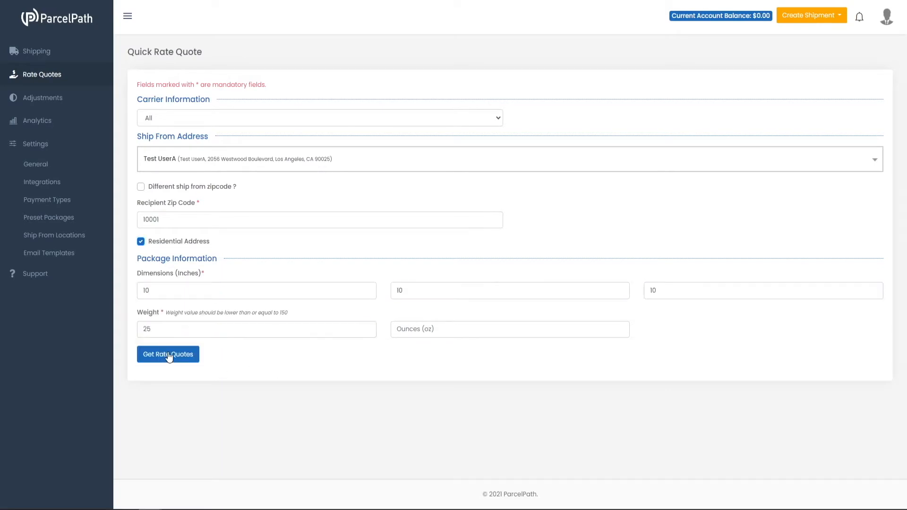
click(168, 355)
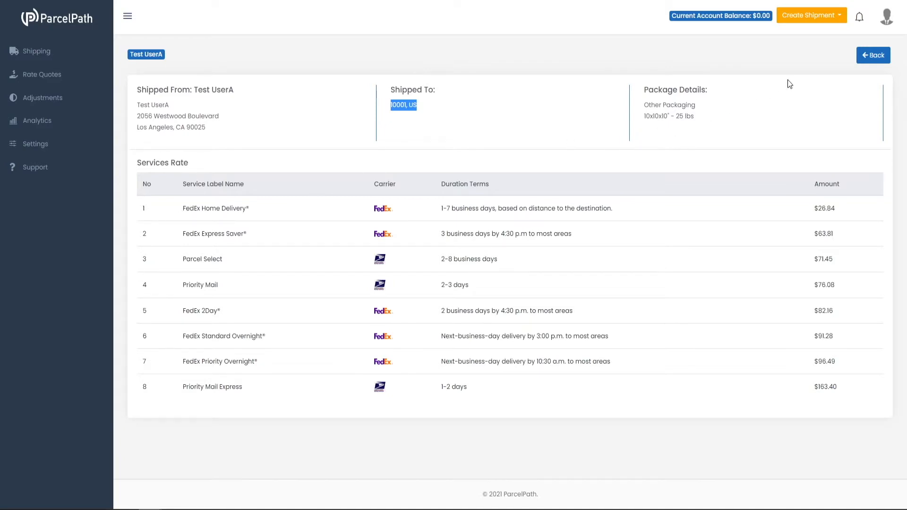
Step: Start a new single shipment label and choose FedEx as the carrier
click(815, 17)
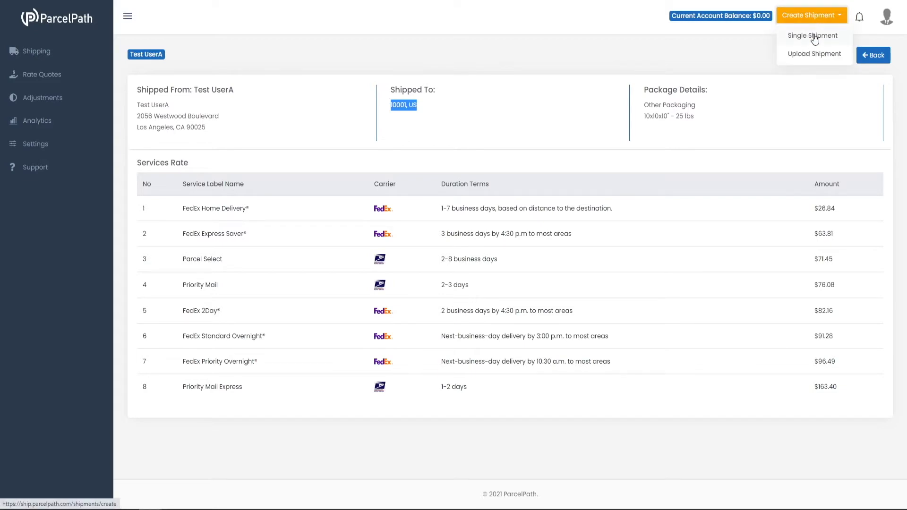
click(814, 36)
click(182, 119)
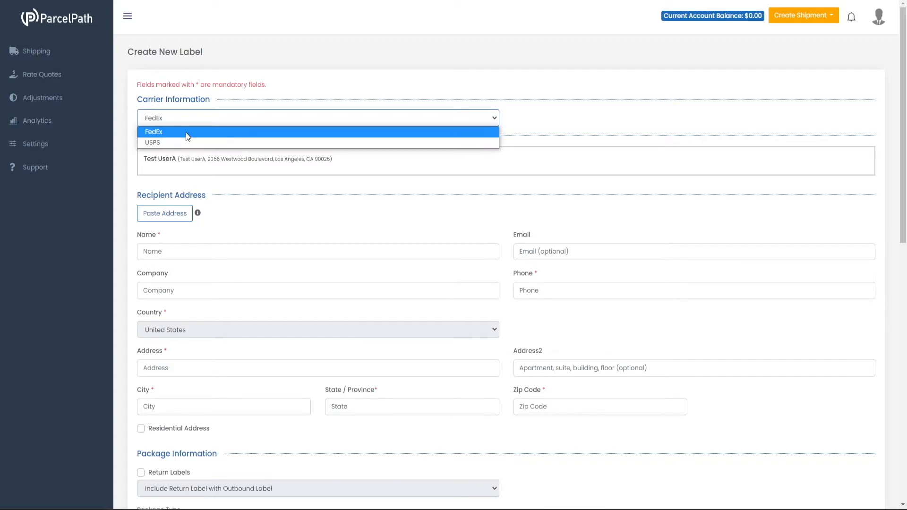
click(185, 132)
Step: Enter the recipient's name and phone number on the new label
click(222, 247)
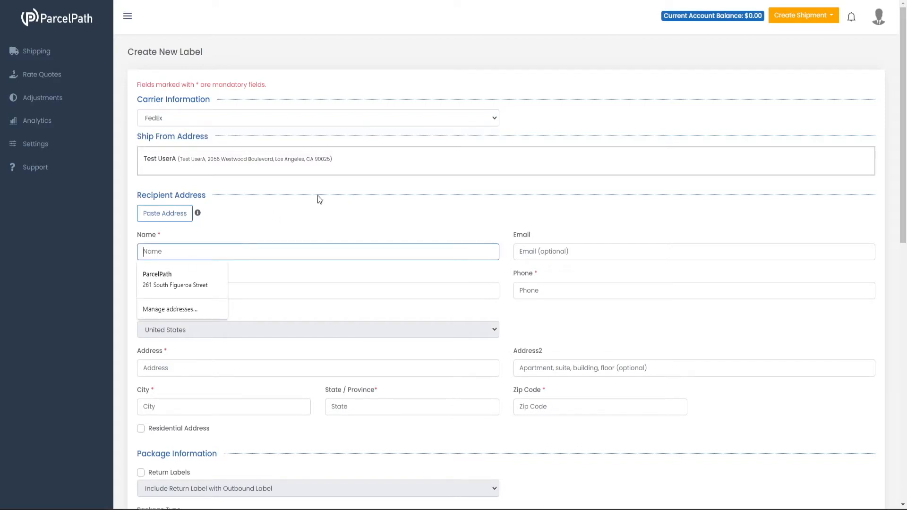
text(Test)
click(571, 292)
text(111111111111)
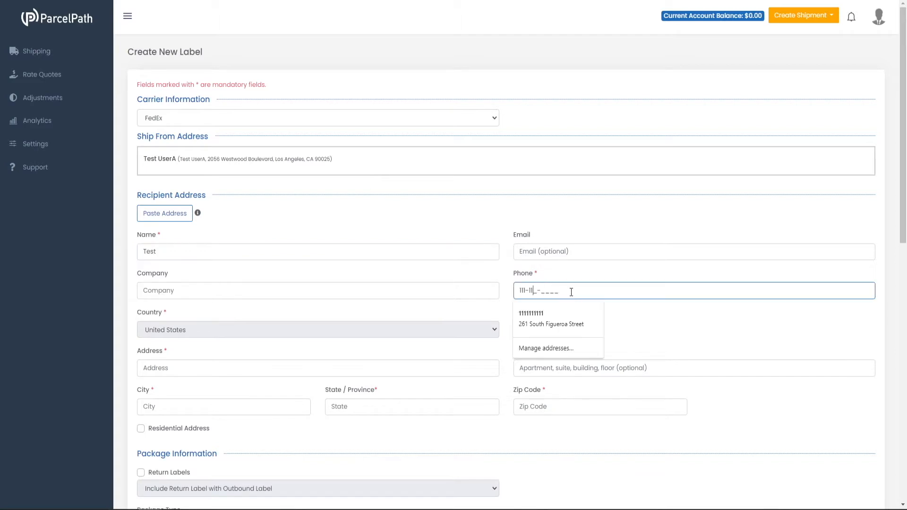
Step: Fill in the recipient's address as residential and turn on the address override
scroll(184, 307, down, 1)
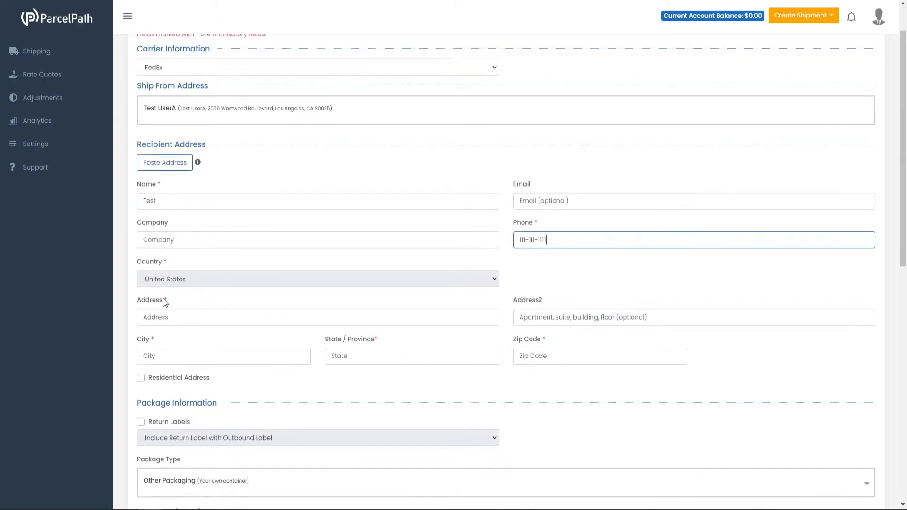
click(164, 316)
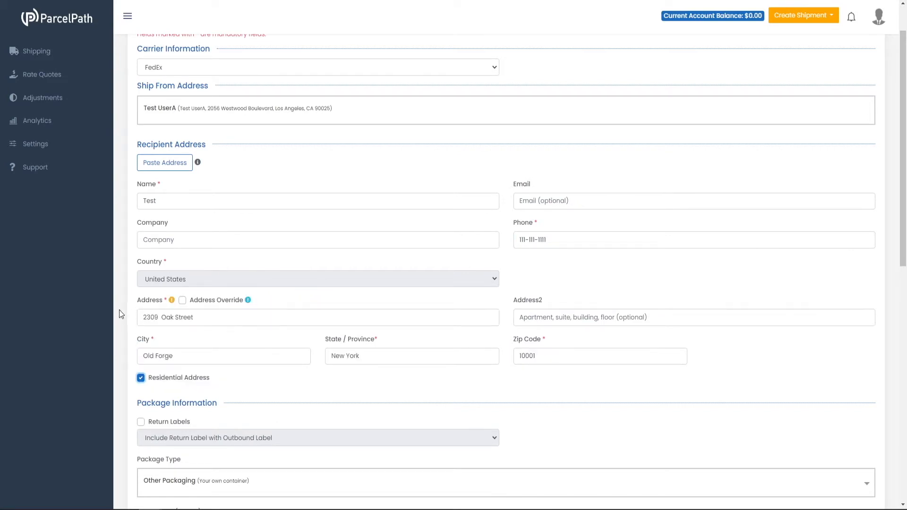
click(183, 301)
mouse_move(247, 300)
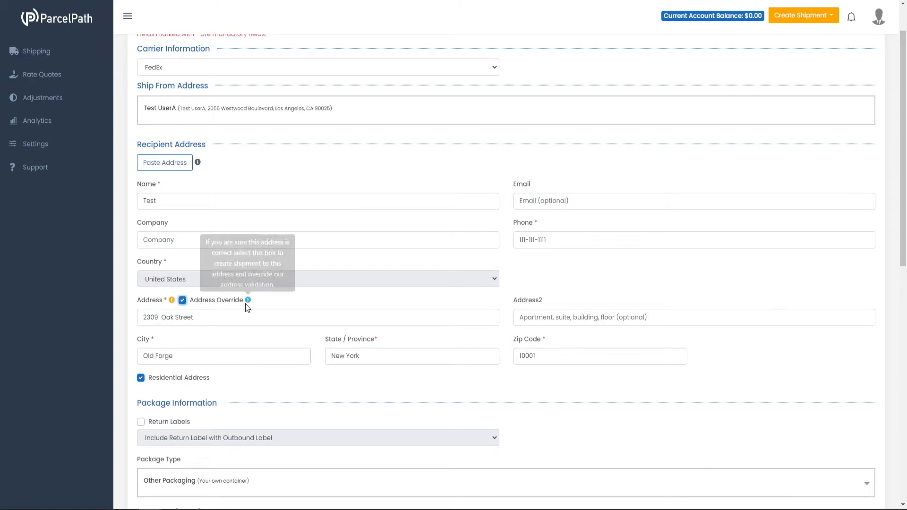
Step: Look through the package types available for the new default preset package
scroll(268, 305, down, 3)
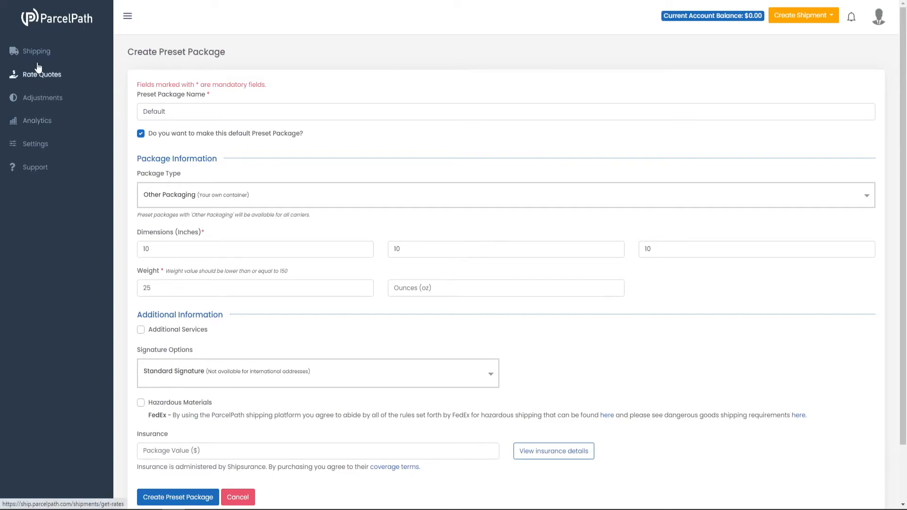
click(43, 144)
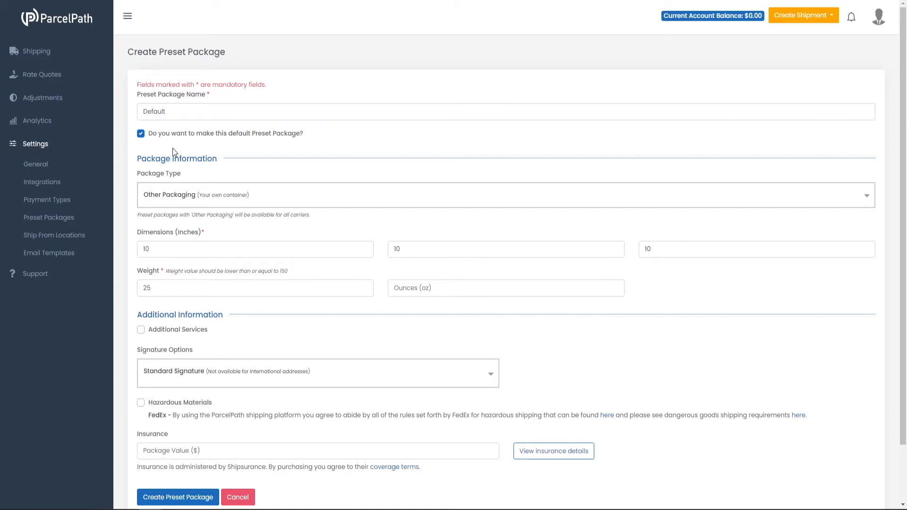
click(182, 199)
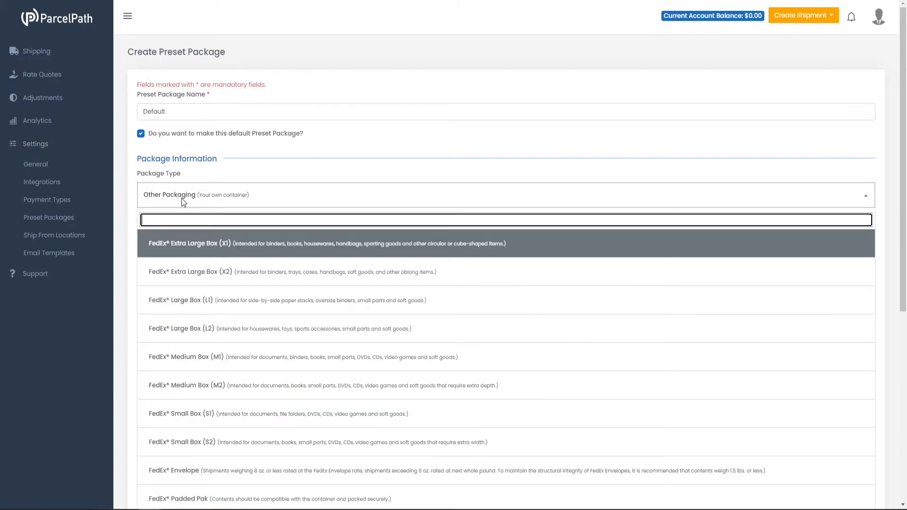
click(201, 193)
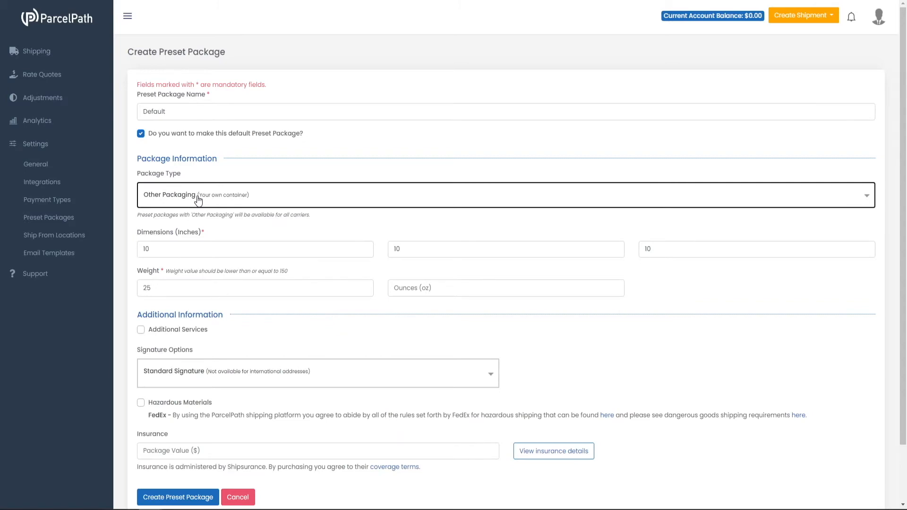
click(197, 198)
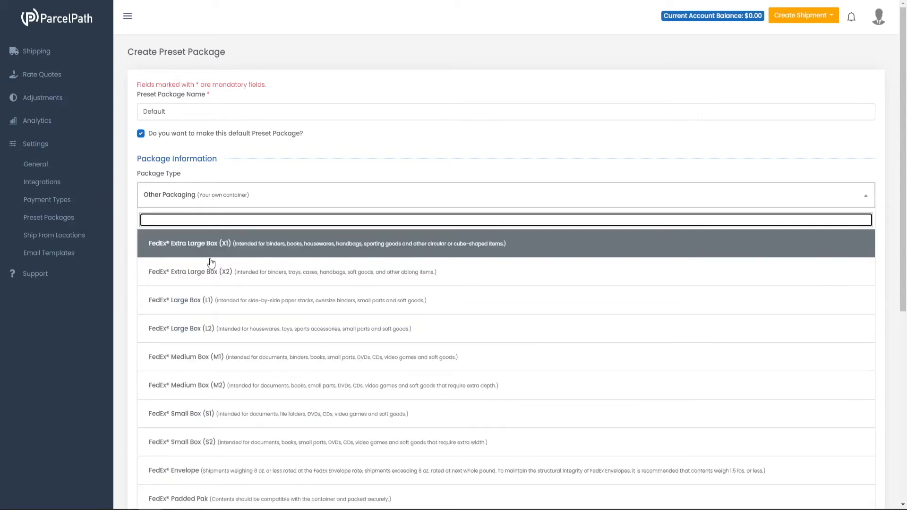
scroll(220, 339, down, 3)
scroll(215, 325, up, 3)
click(145, 180)
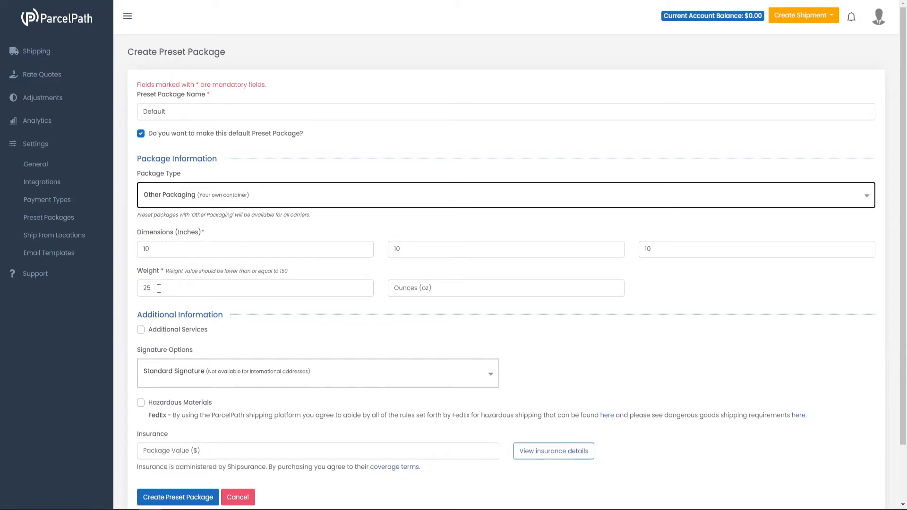
Step: Check the insurance options and create the preset package named Default
scroll(158, 332, down, 2)
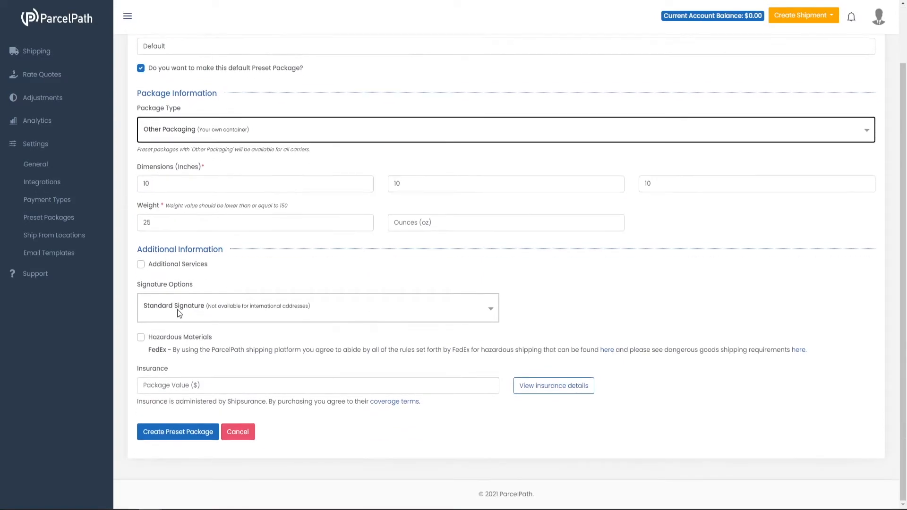
click(160, 385)
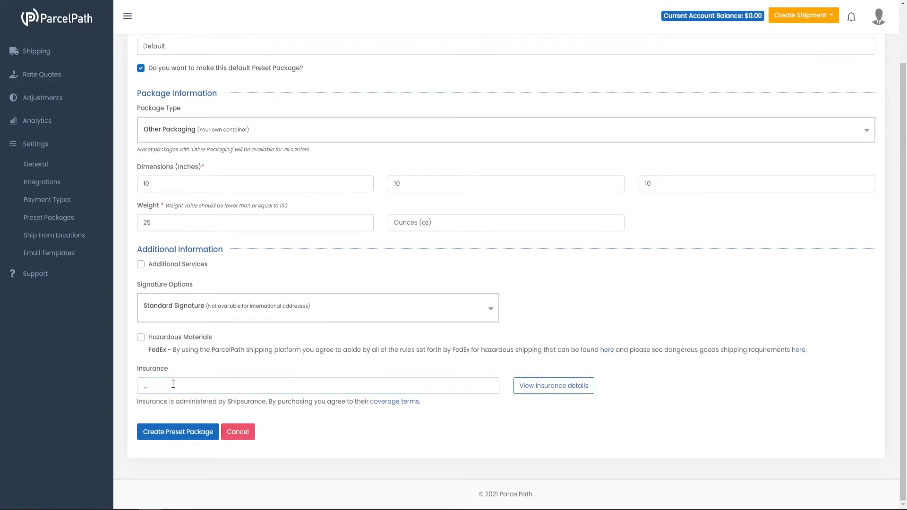
click(535, 387)
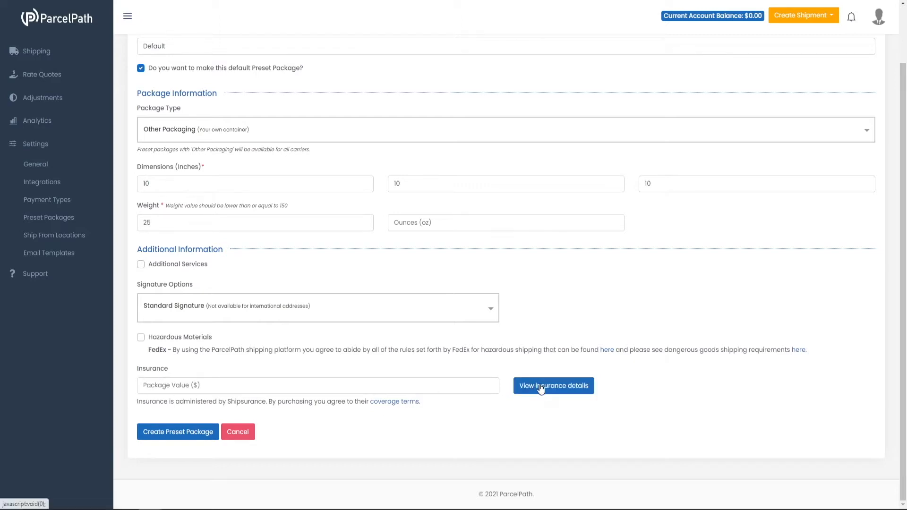
click(193, 438)
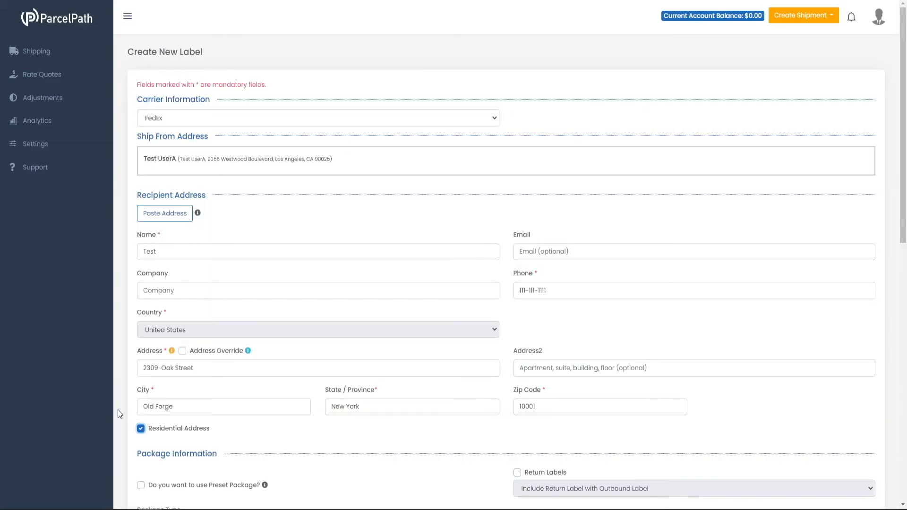
Step: Try the Default preset package with its update option on the label, and turn the preset off again
scroll(118, 410, down, 2)
scroll(152, 389, down, 2)
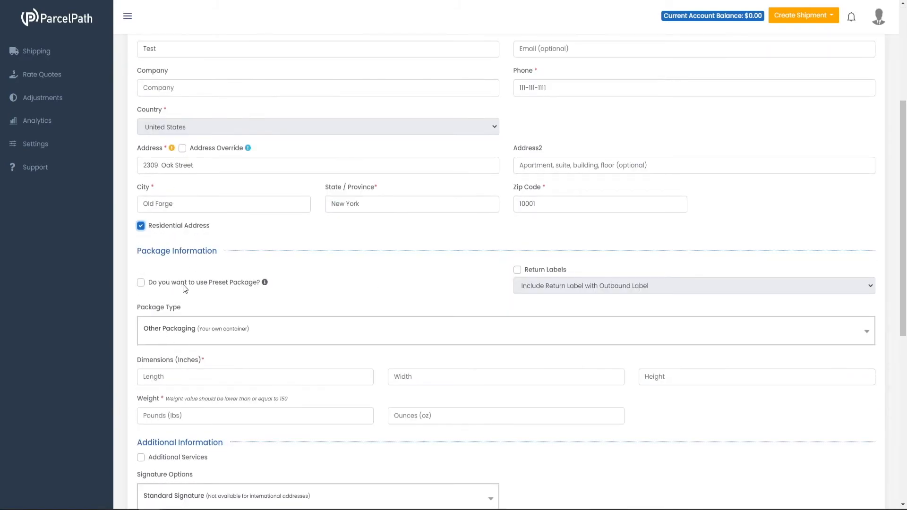
click(141, 282)
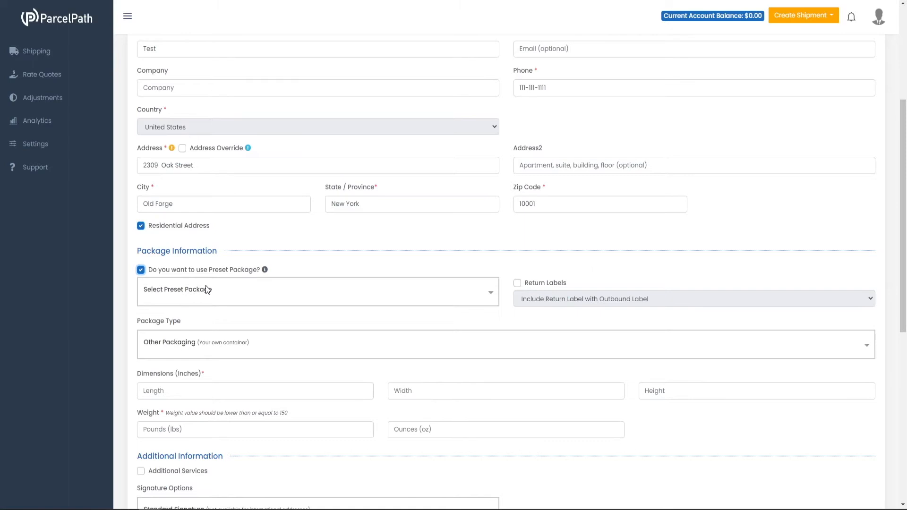
click(233, 293)
click(227, 343)
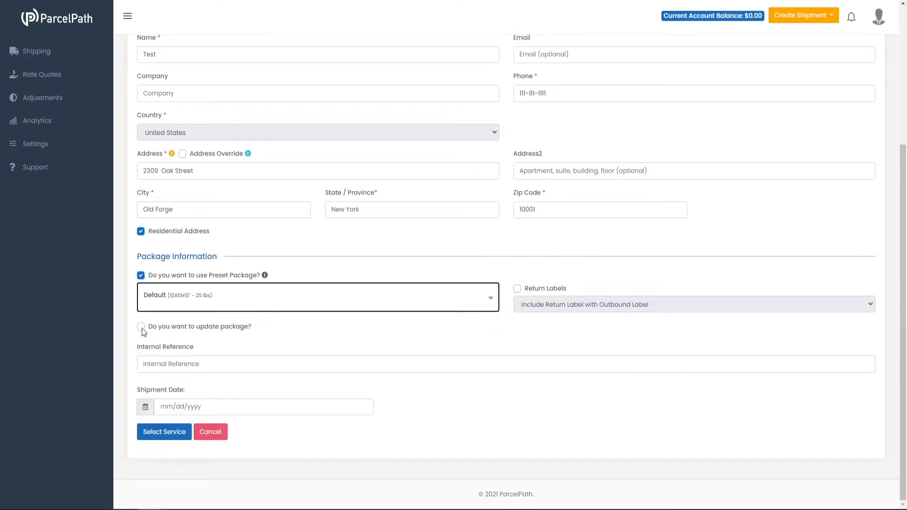
click(141, 327)
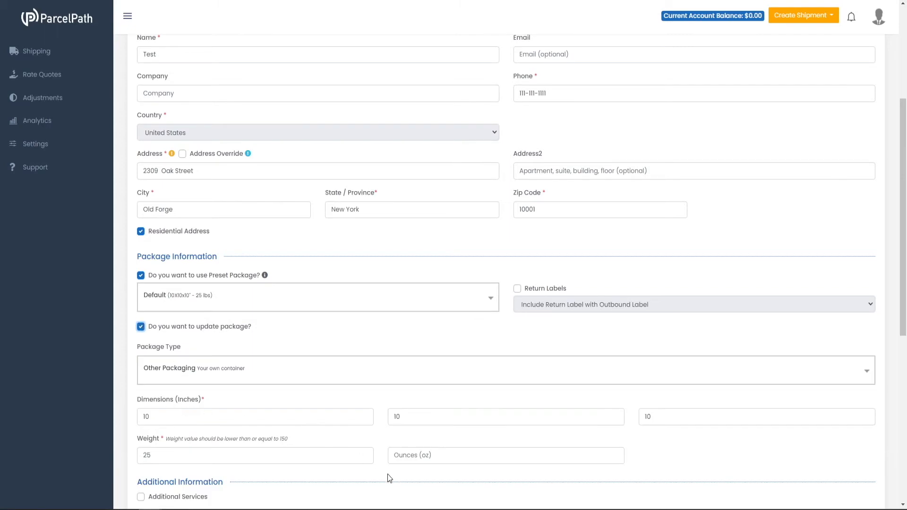
scroll(189, 377, down, 2)
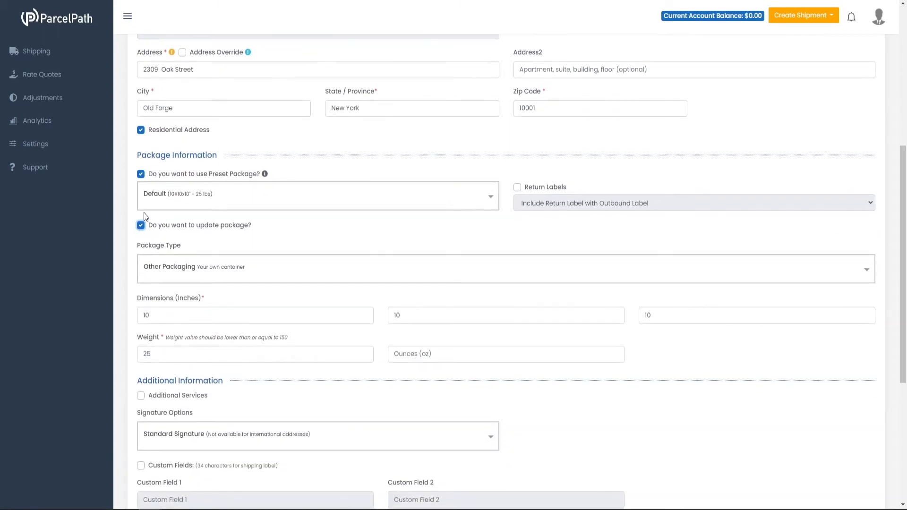
click(141, 225)
click(227, 276)
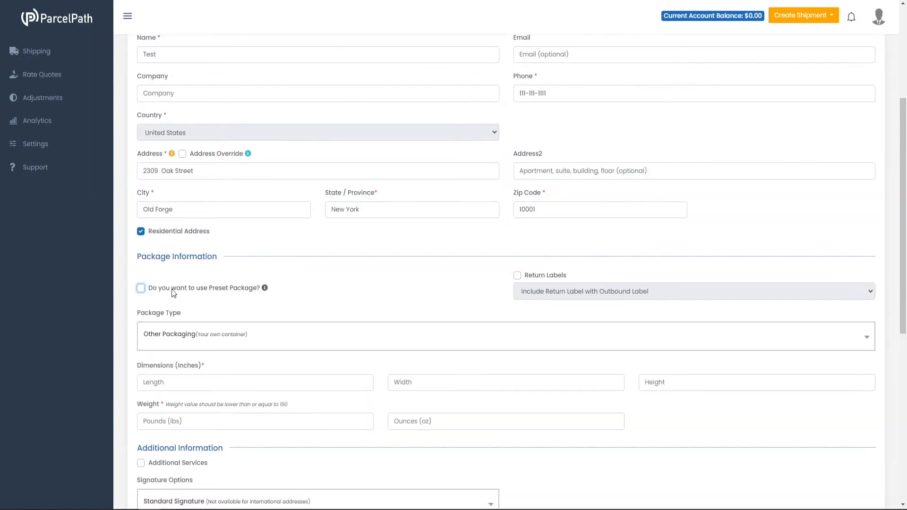
Step: Enter package dimensions of 10 x 10 x 10 inches and a weight of 25 lbs, and try the return label option
scroll(198, 307, down, 3)
click(162, 232)
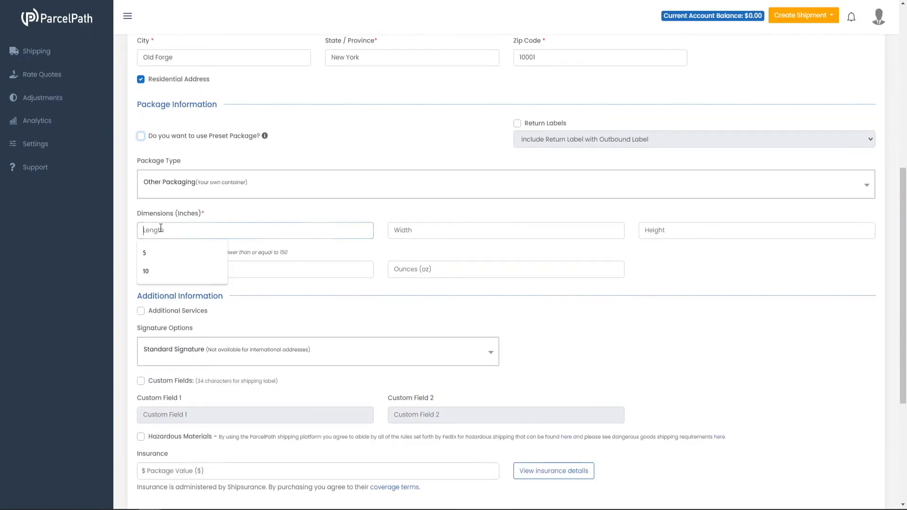
text(10)
key(Tab)
text(10)
key(Tab)
text(10)
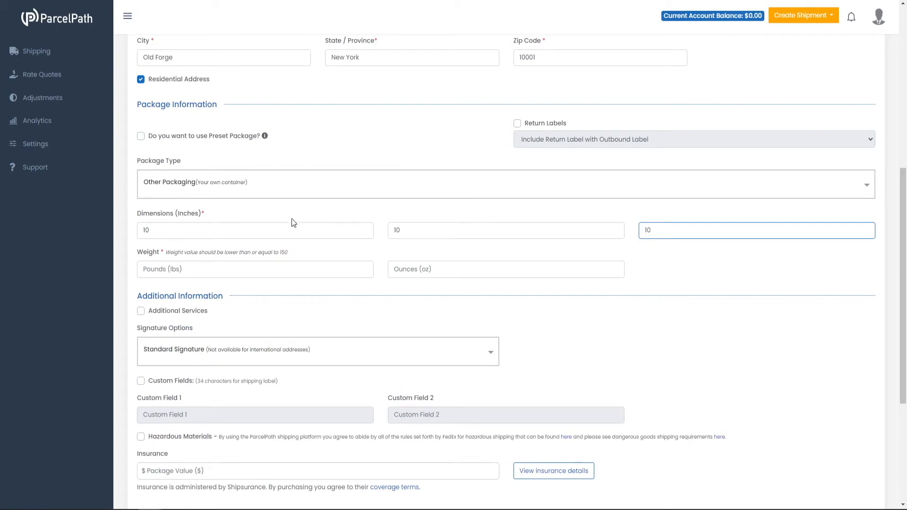
click(219, 271)
text(25)
click(517, 123)
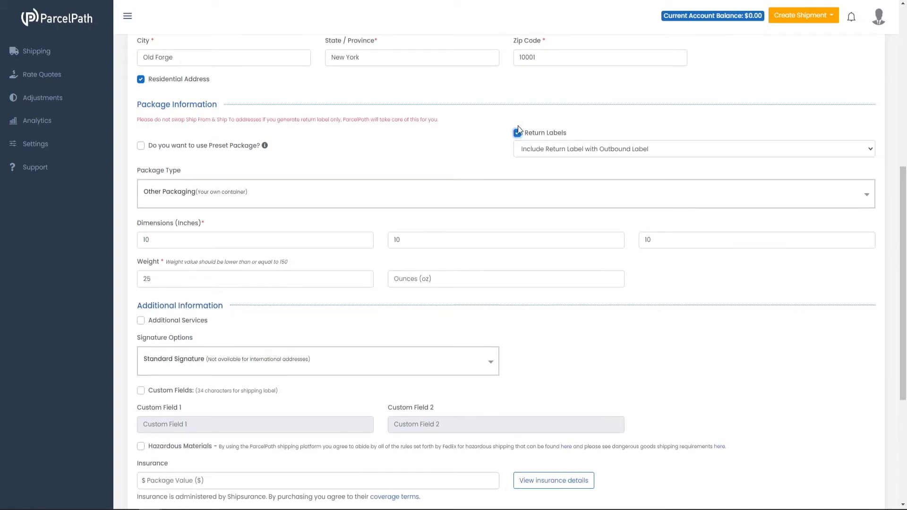
Step: Set the insured package value to $100.00 and try out the option for saving the package
scroll(142, 161, down, 3)
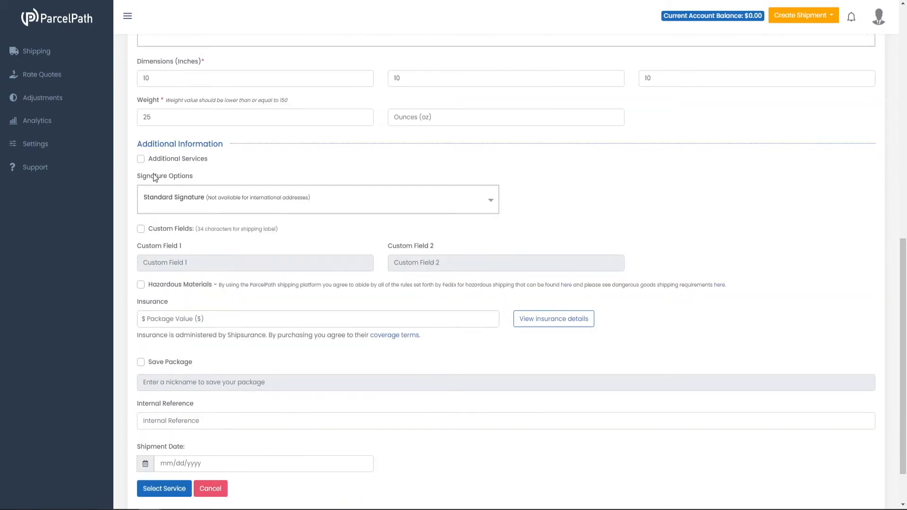
scroll(153, 177, down, 2)
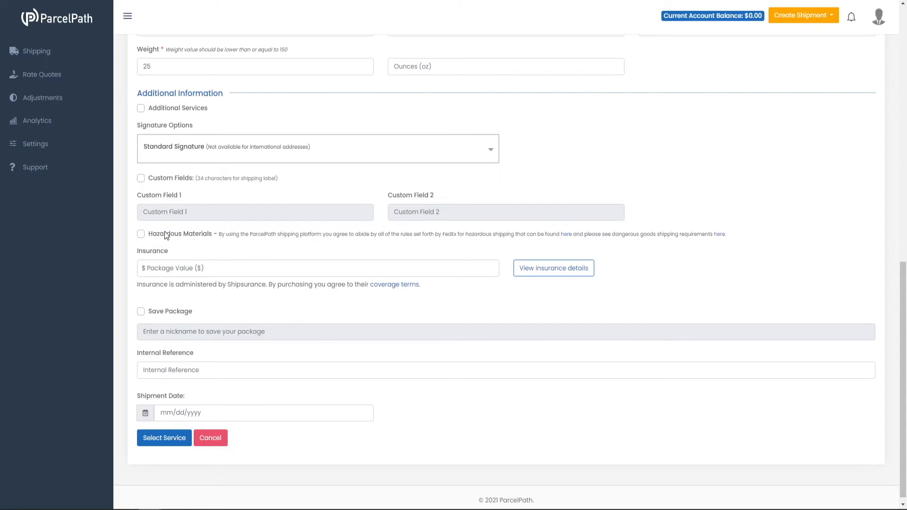
click(176, 266)
click(210, 269)
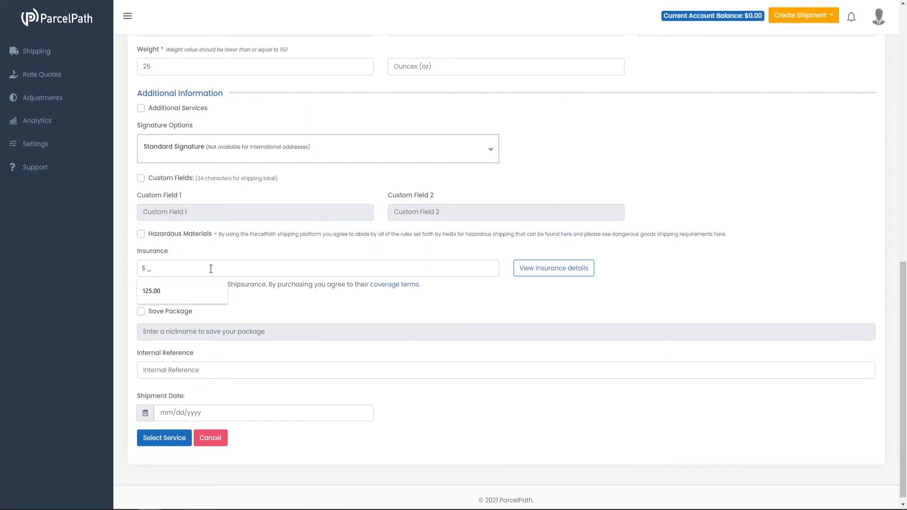
text(100)
click(209, 245)
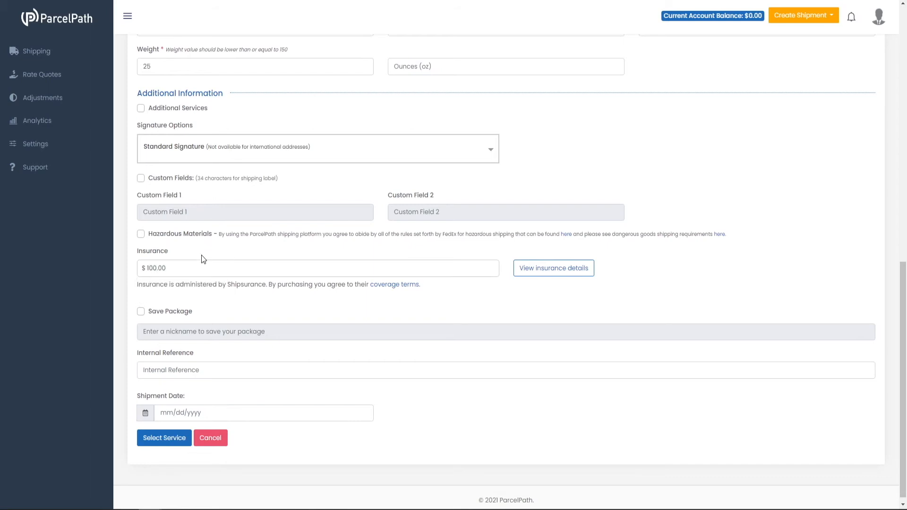
click(141, 313)
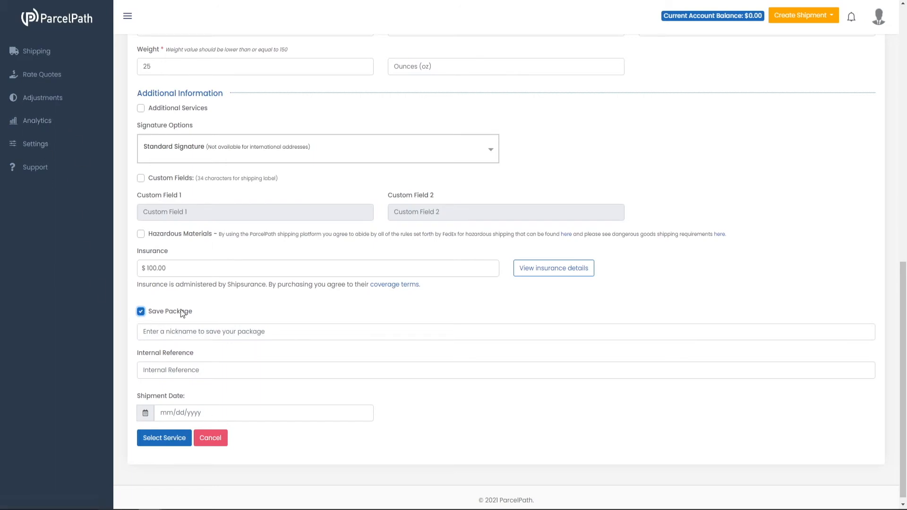
click(141, 312)
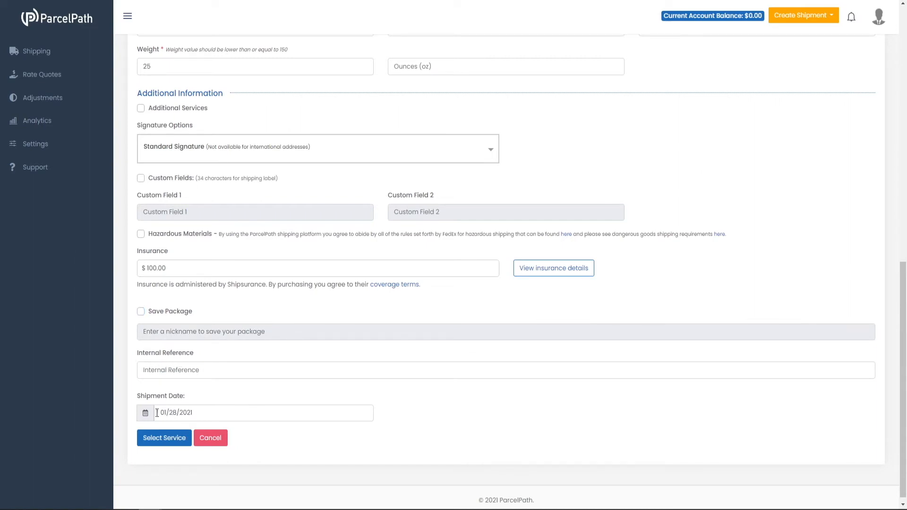
Step: Set the shipment date to 01/28/2021 and continue to the purchase summary to check the recipient address
click(148, 412)
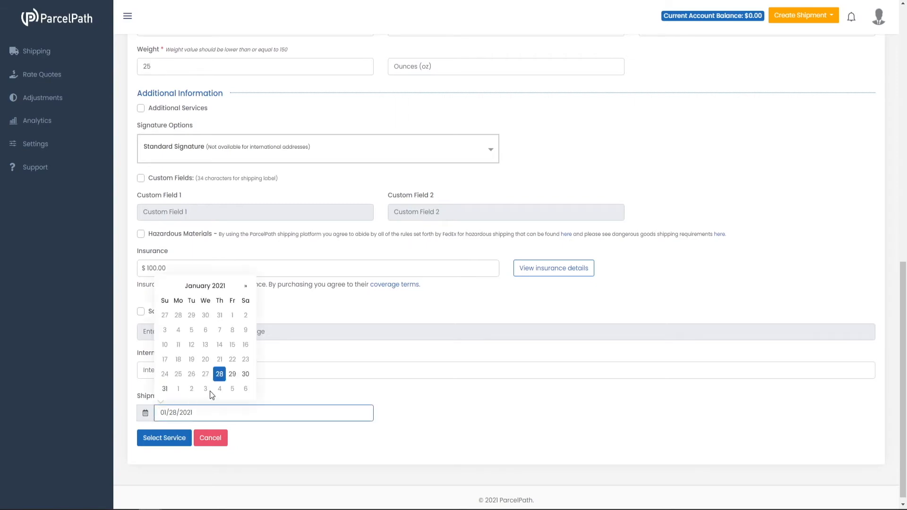
click(172, 438)
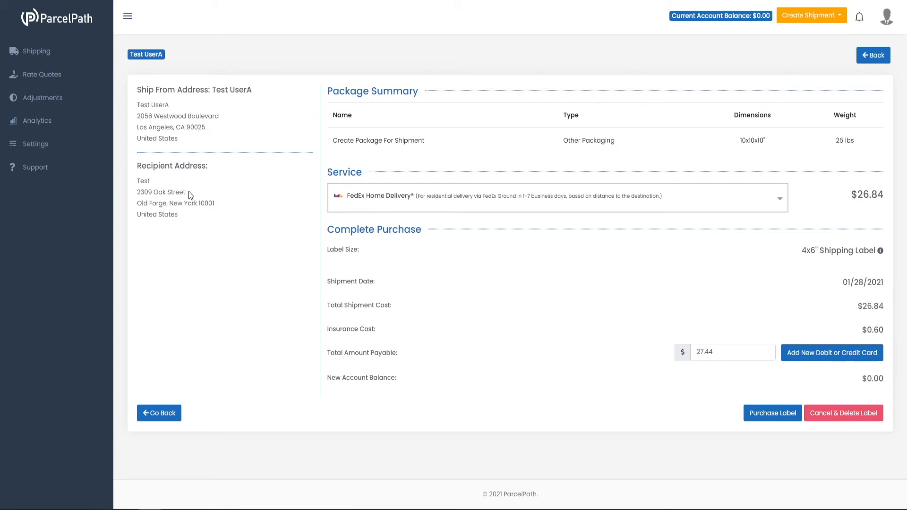
drag(139, 179, 204, 222)
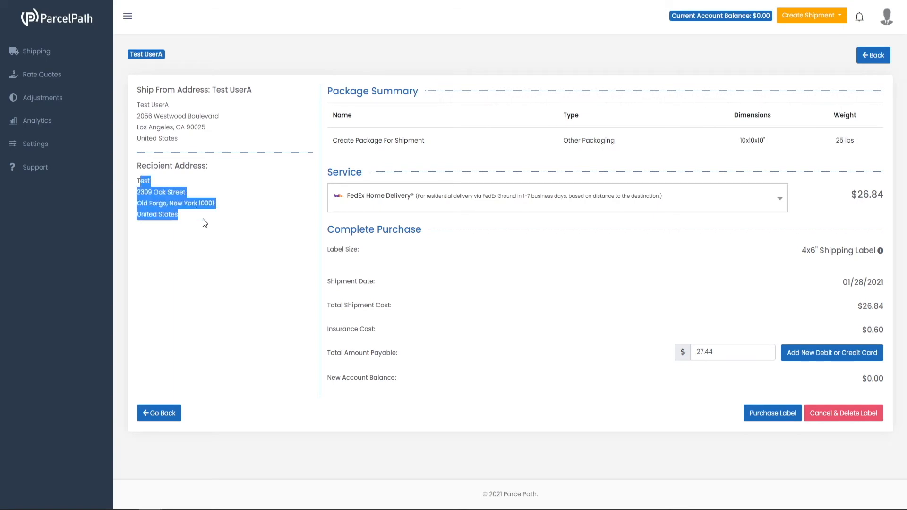
click(205, 222)
Step: Change the default label size to an 8.5x11" format in the general settings and save
mouse_move(880, 252)
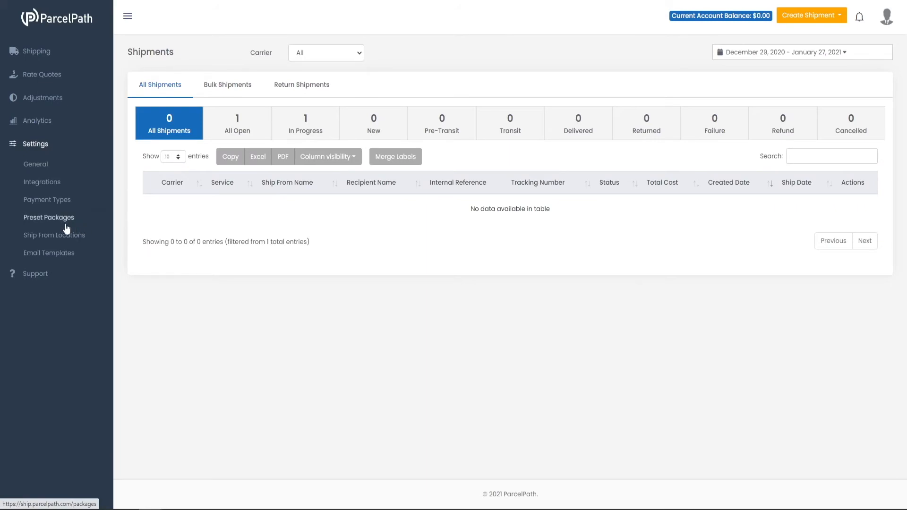
click(36, 165)
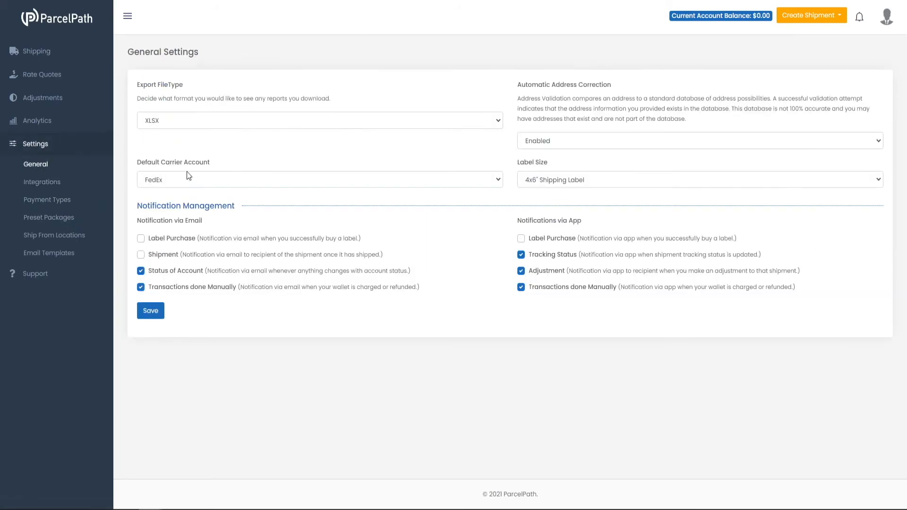
click(529, 175)
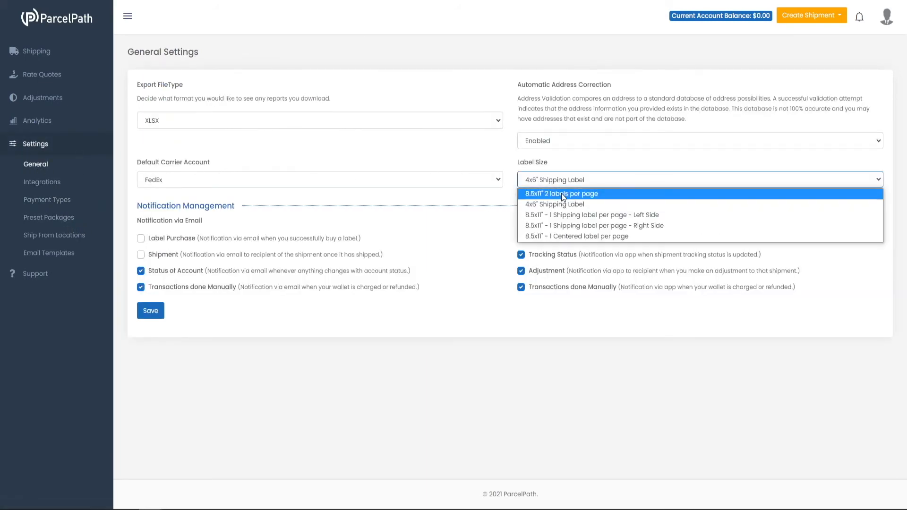
click(561, 195)
click(151, 310)
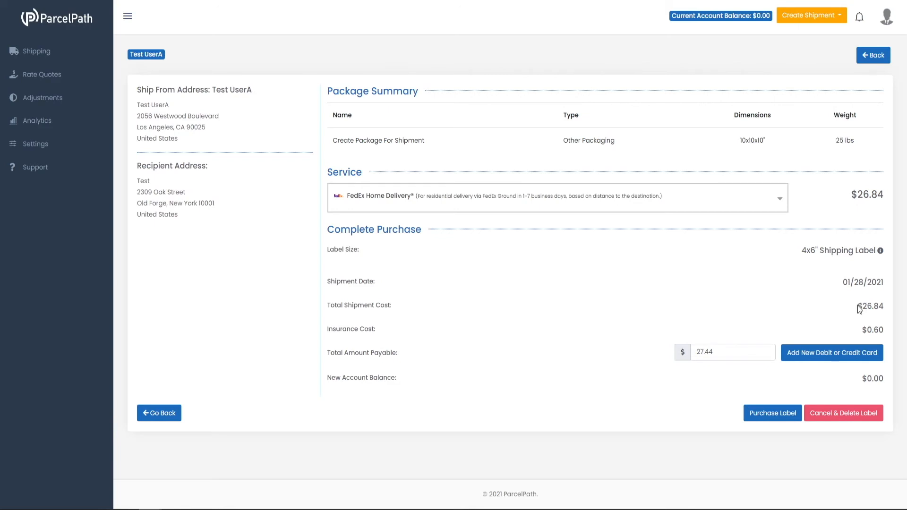
Step: Review the shipment and insurance costs, and purchase the FedEx Home Delivery label with a newly added debit or credit card
drag(857, 307, 885, 310)
drag(863, 331, 884, 331)
click(813, 357)
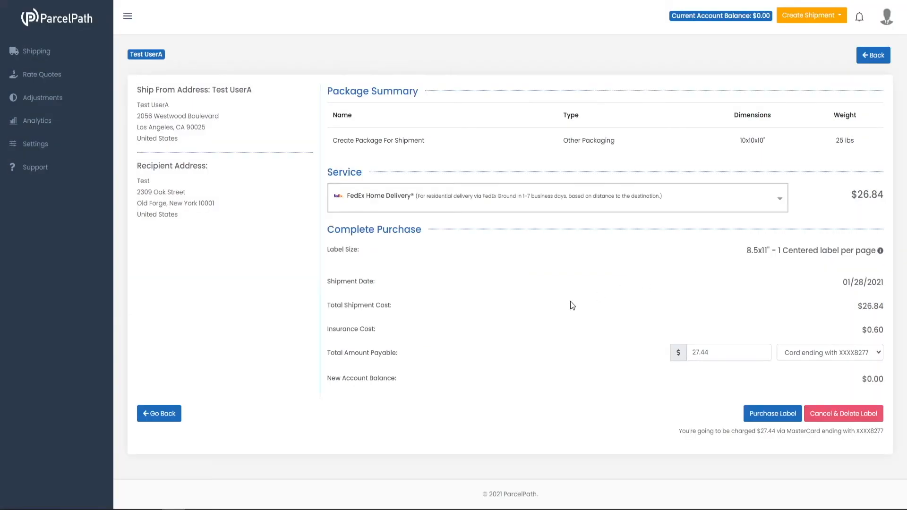
click(773, 414)
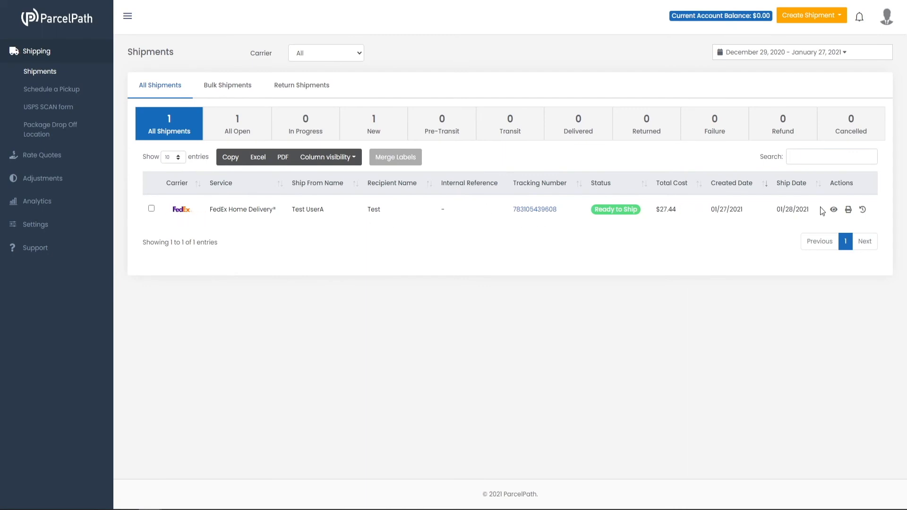
Step: Open the purchased FedEx shipment's label for printing and view the shipment's details
click(849, 210)
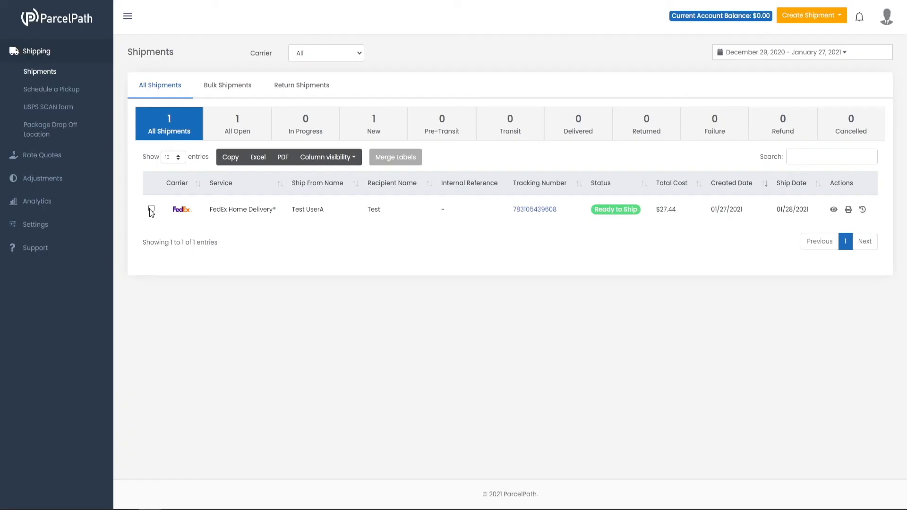
click(151, 210)
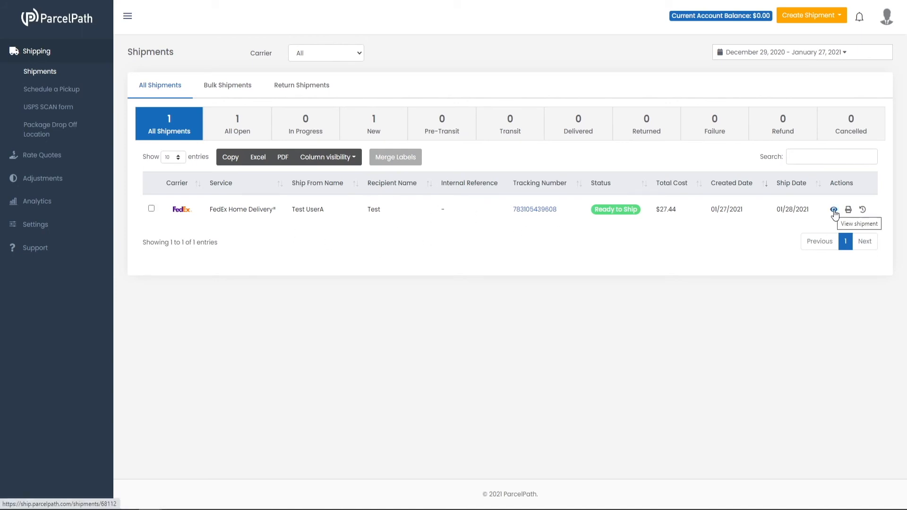
click(834, 212)
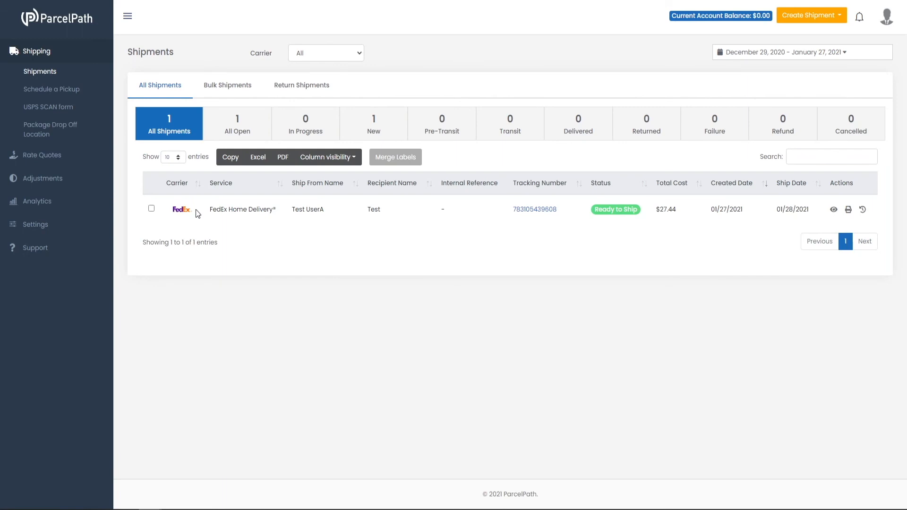
Step: Open the pickup scheduling form and review its location, service, package, date and fee sections
click(60, 90)
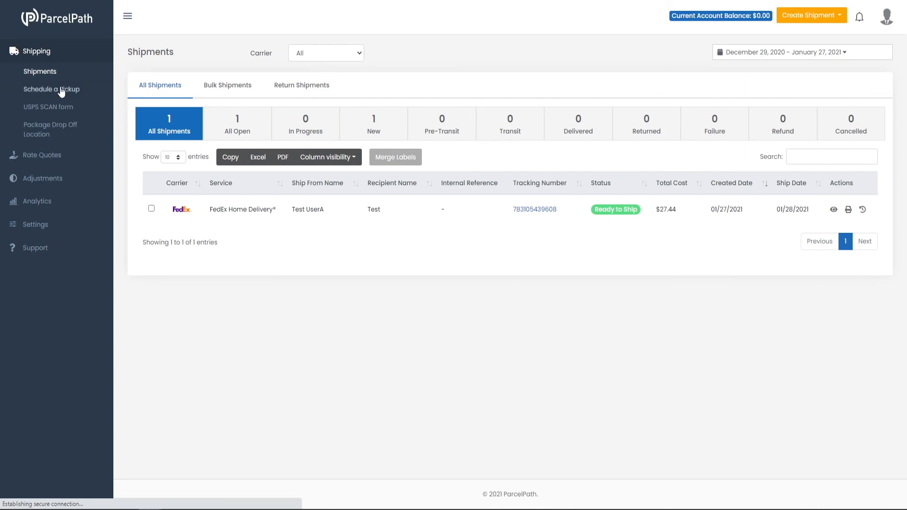
click(669, 53)
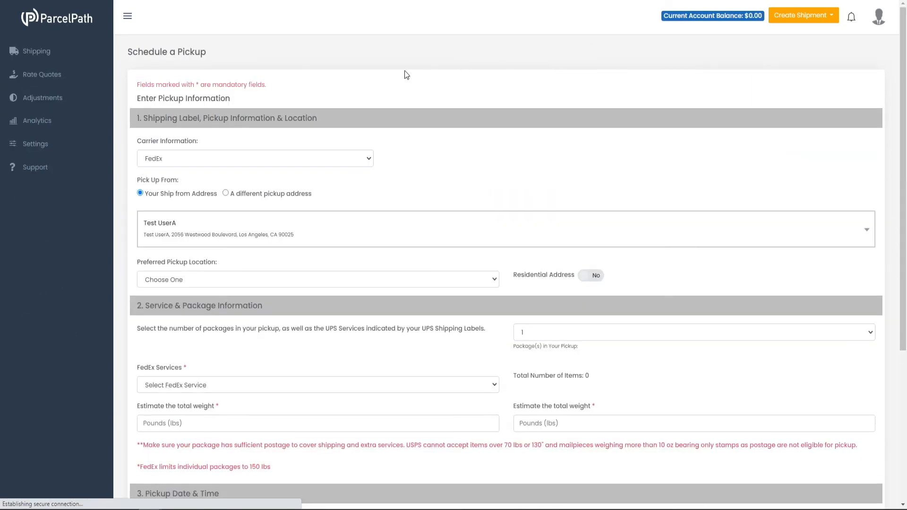
scroll(319, 212, down, 4)
scroll(139, 154, up, 4)
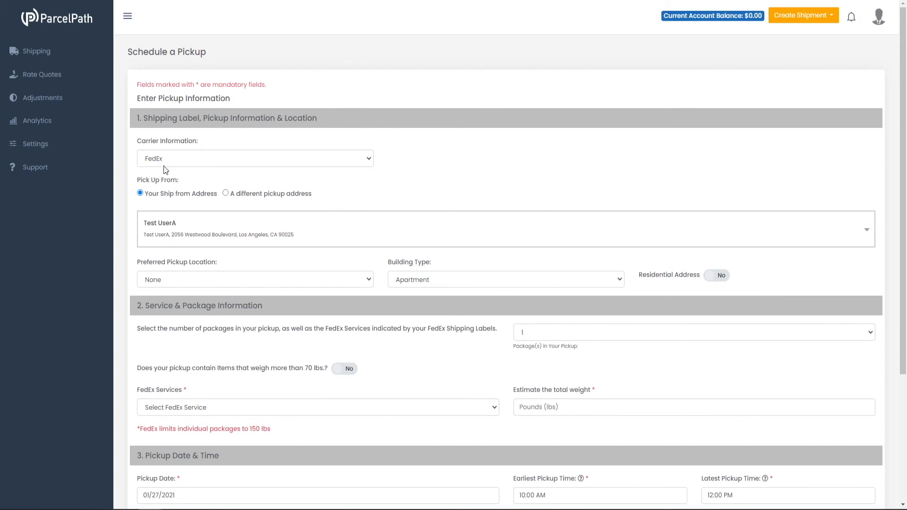
scroll(180, 180, down, 4)
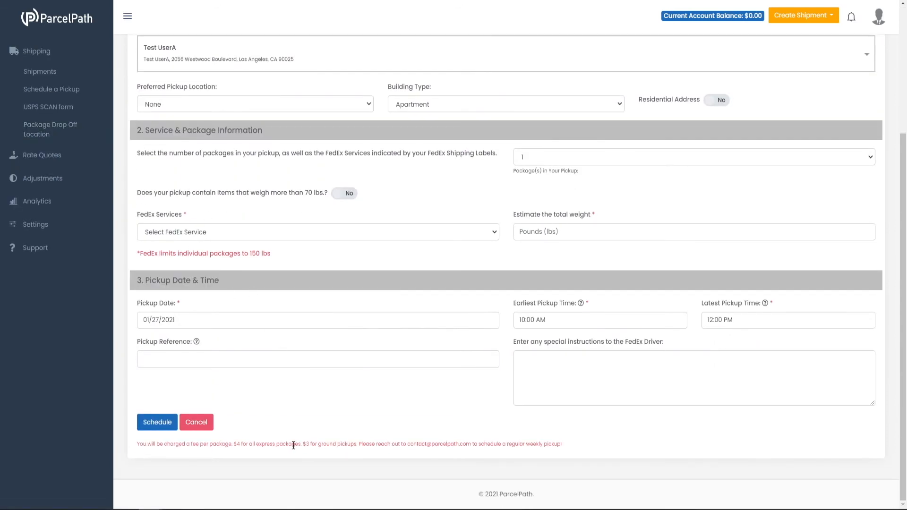
Step: Look up the nearest FedEx package drop-off location through its link, and open the support page
click(36, 129)
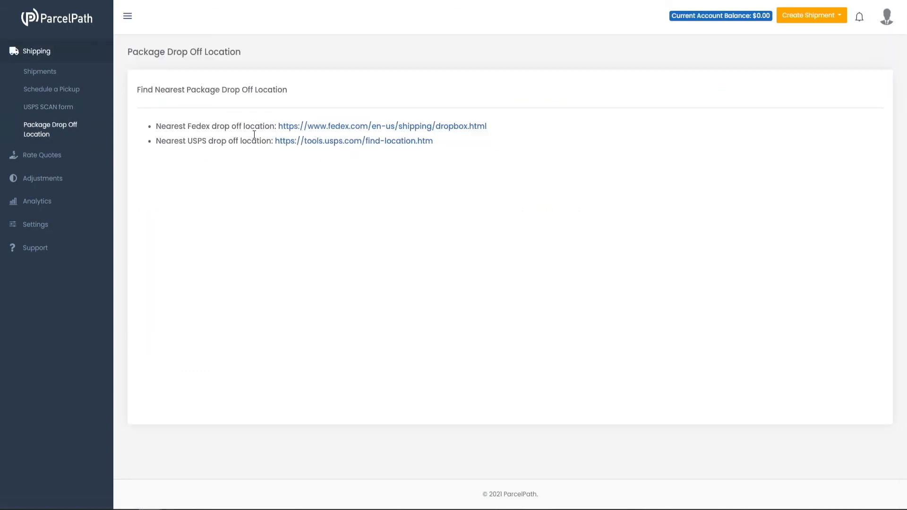
click(305, 127)
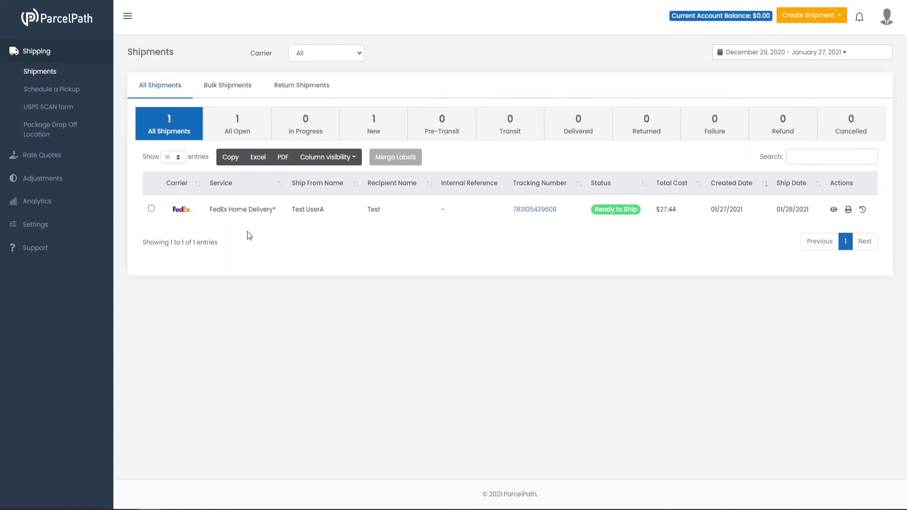
click(35, 247)
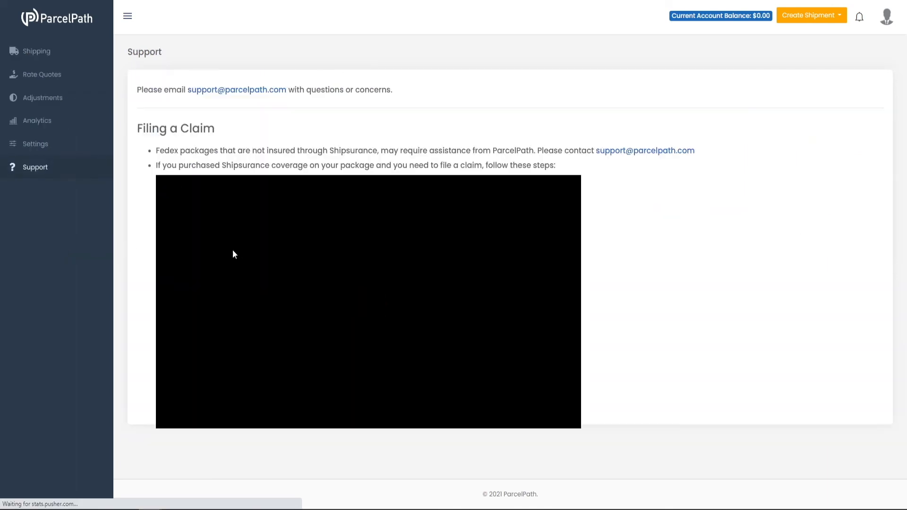